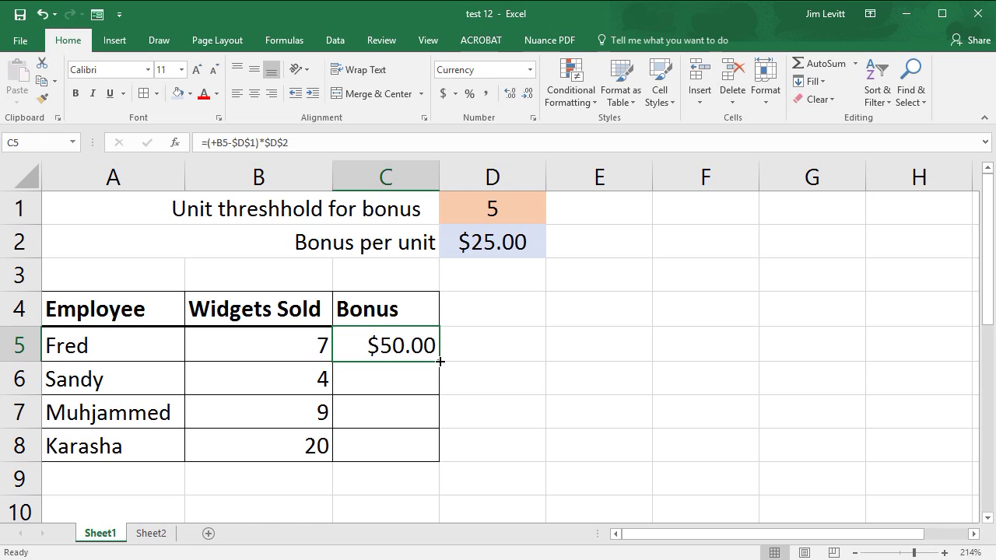
- Fill C5's bonus formula down to C8, giving $50.00, -$25.00, $100.00 and $375.00
{"action": "left_click_drag", "start_coordinate": [440, 361], "coordinate": [427, 453]}
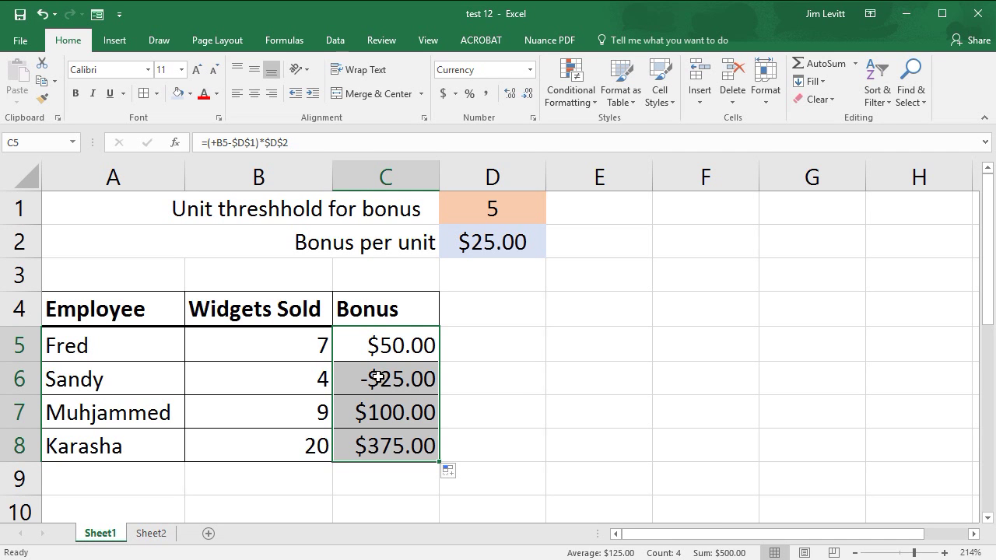
- Undo the fill and rewrite C5 as =IF(B5>D1,(+B5-$D$1)*$D$2,0)
{"action": "key", "text": "ctrl+z"}
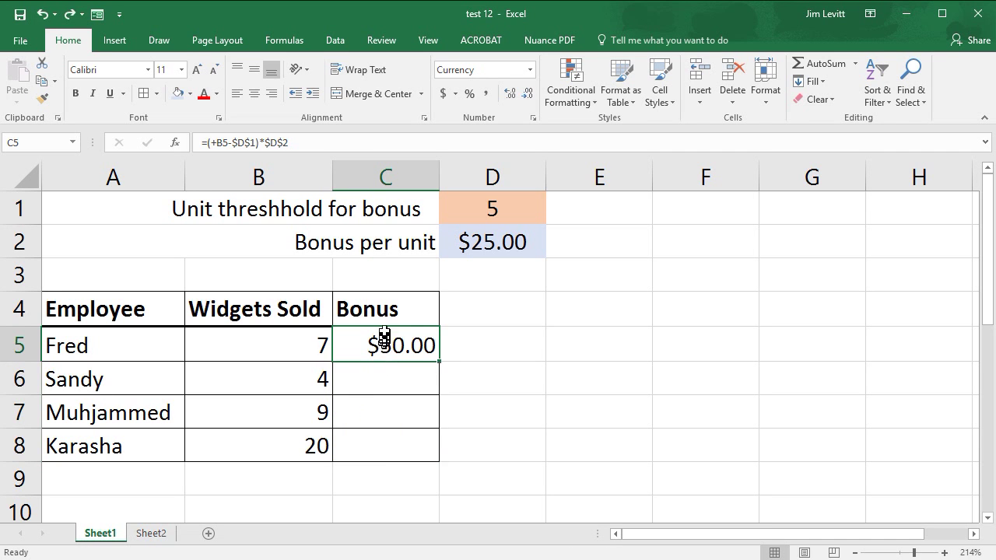
{"action": "left_click", "coordinate": [202, 143]}
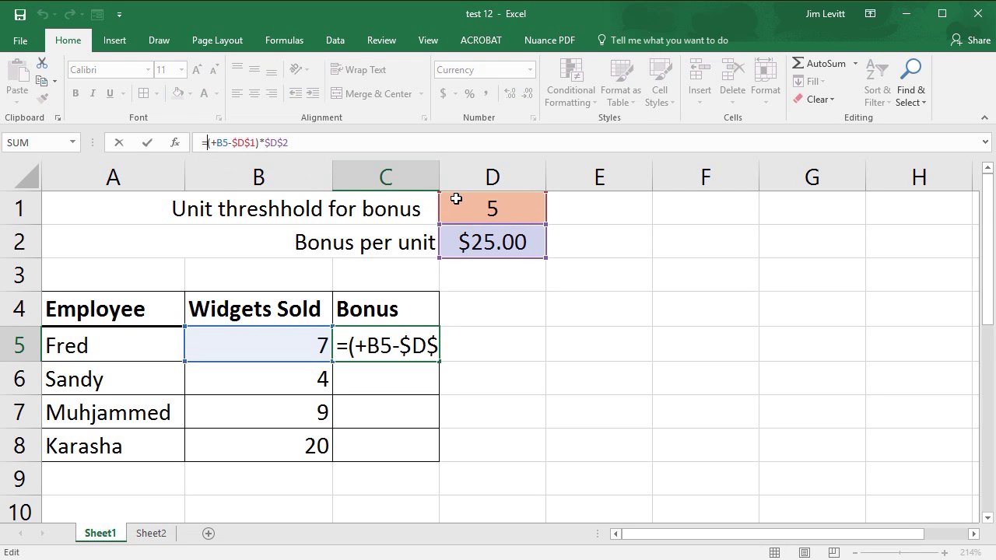
{"action": "type", "text": "if"}
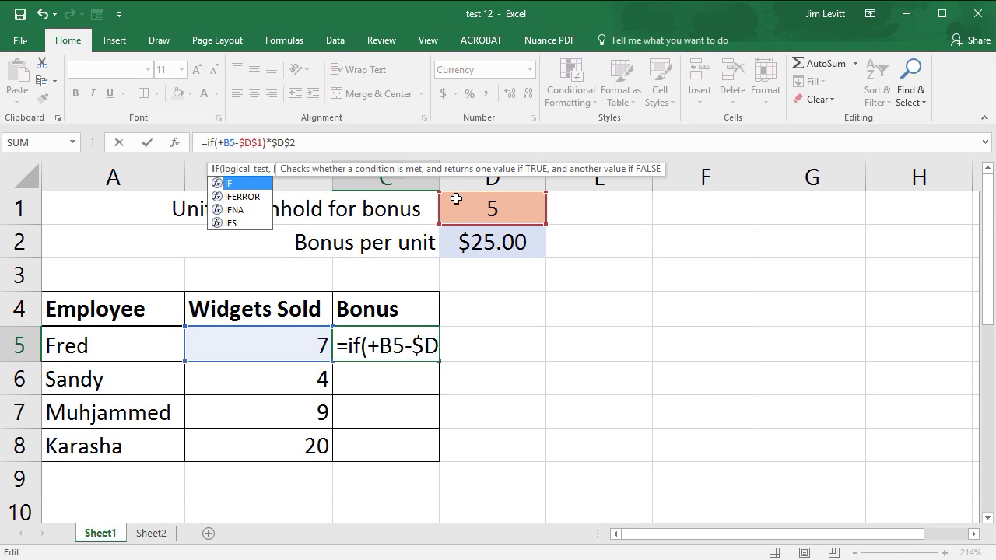
{"action": "type", "text": "("}
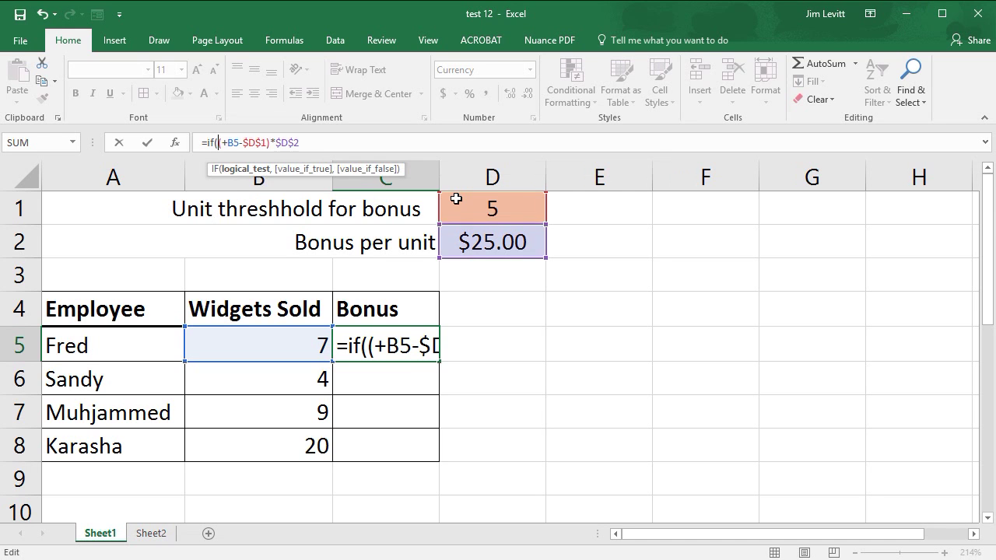
{"action": "left_click", "coordinate": [293, 343]}
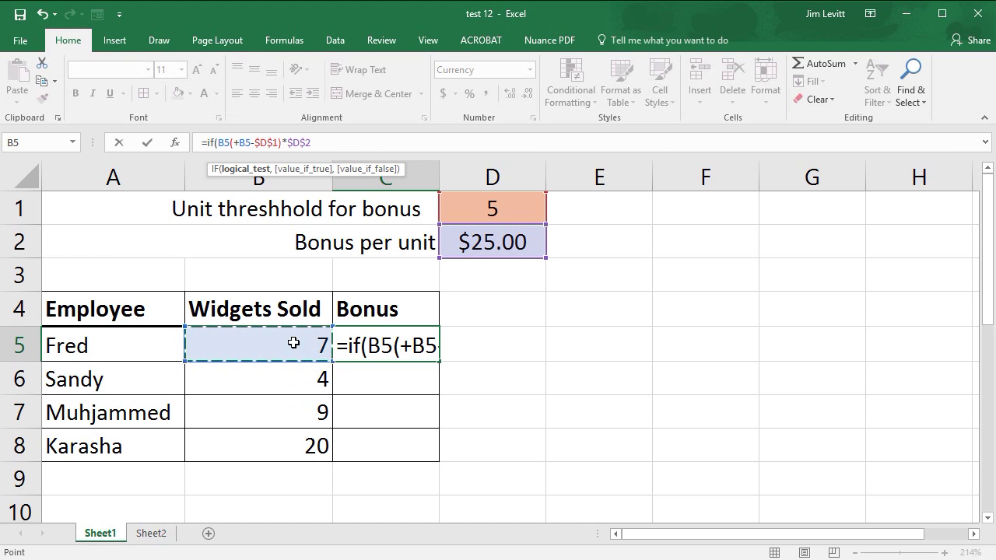
{"action": "type", "text": ">"}
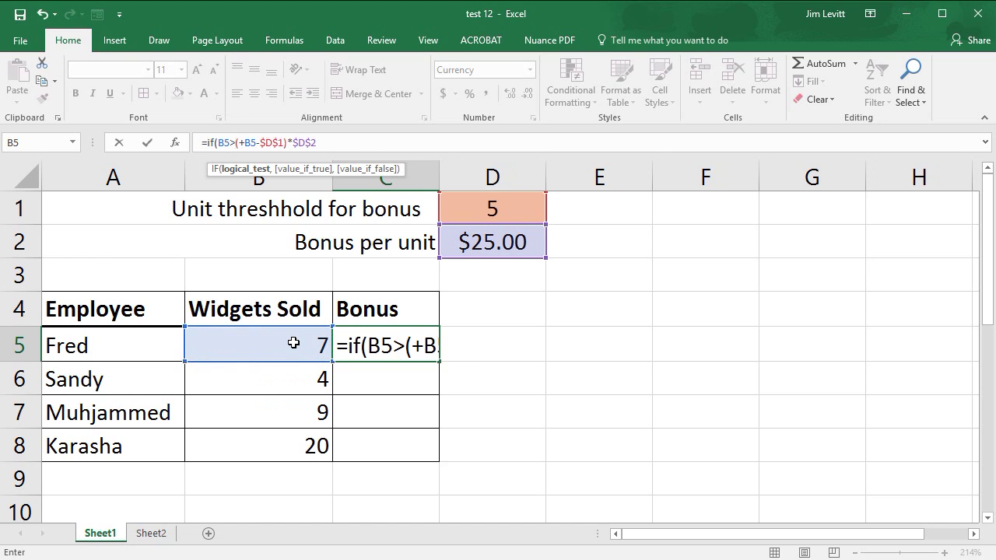
{"action": "left_click", "coordinate": [495, 207]}
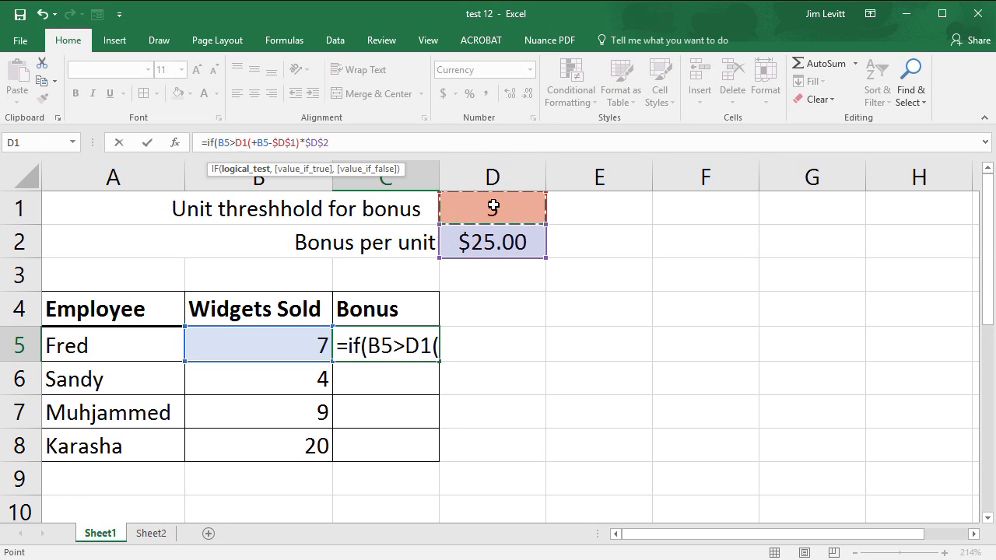
{"action": "type", "text": ","}
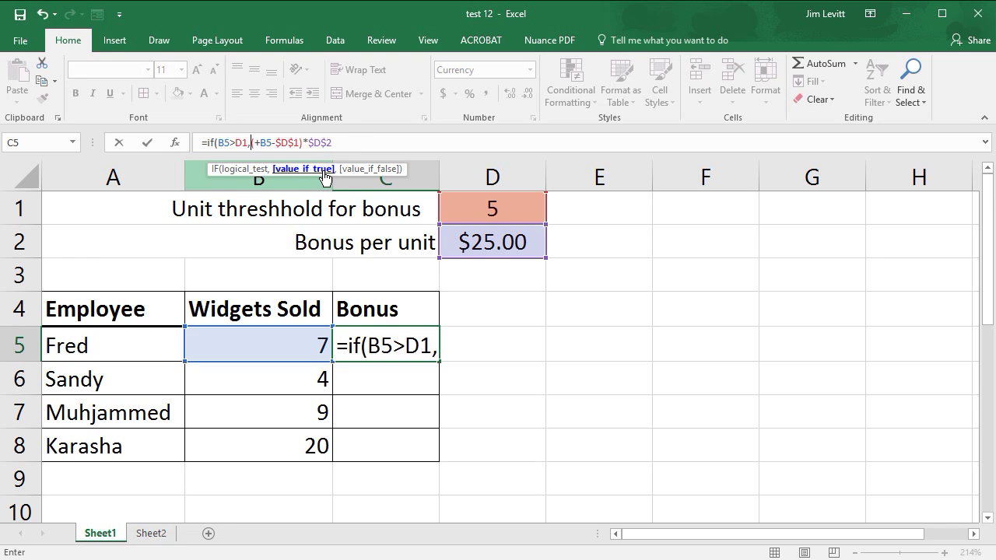
{"action": "left_click", "coordinate": [333, 142]}
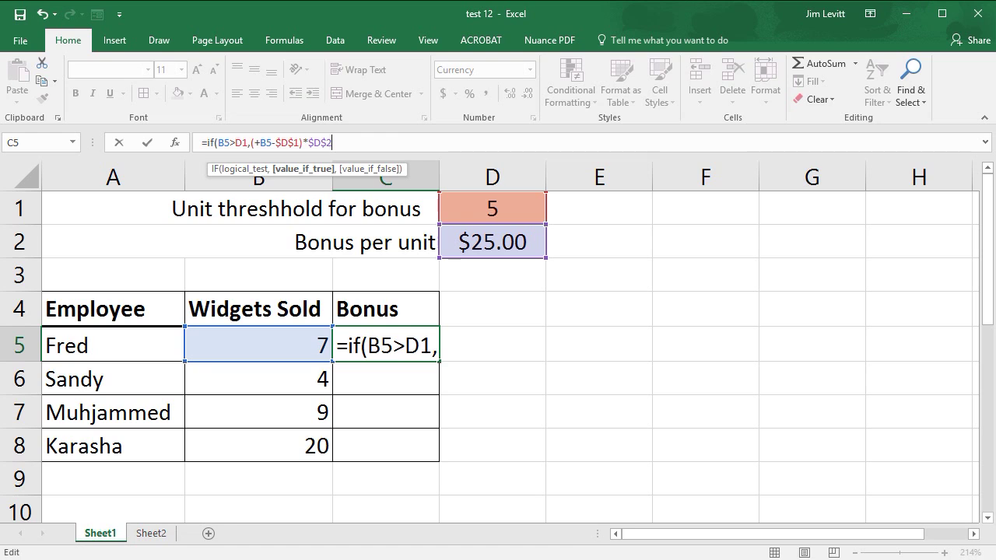
{"action": "type", "text": ","}
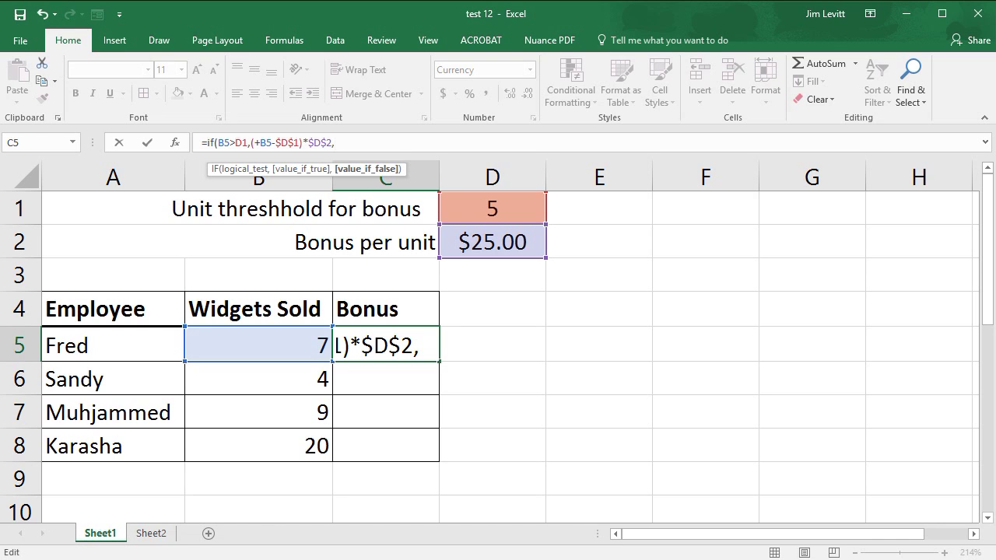
{"action": "type", "text": "0)"}
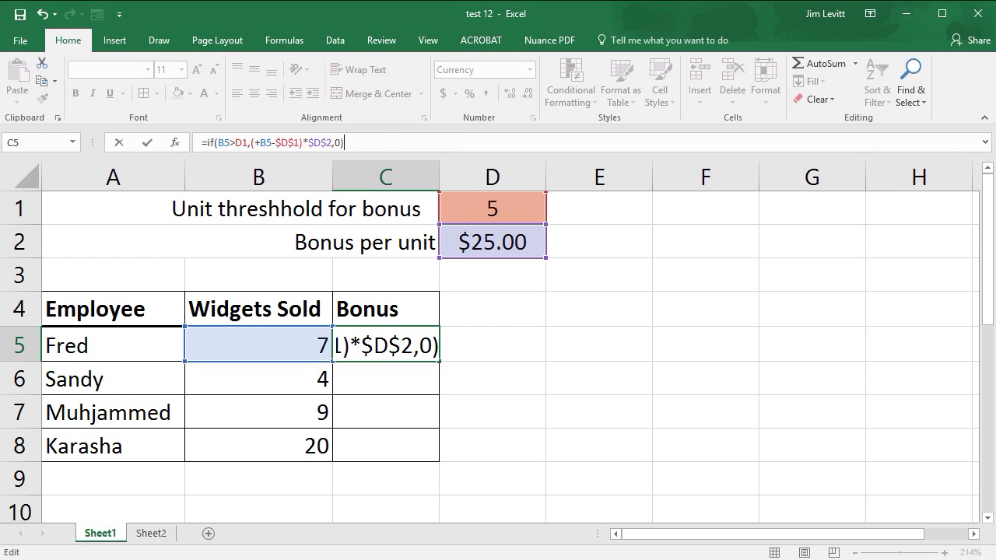
{"action": "key", "text": "Return"}
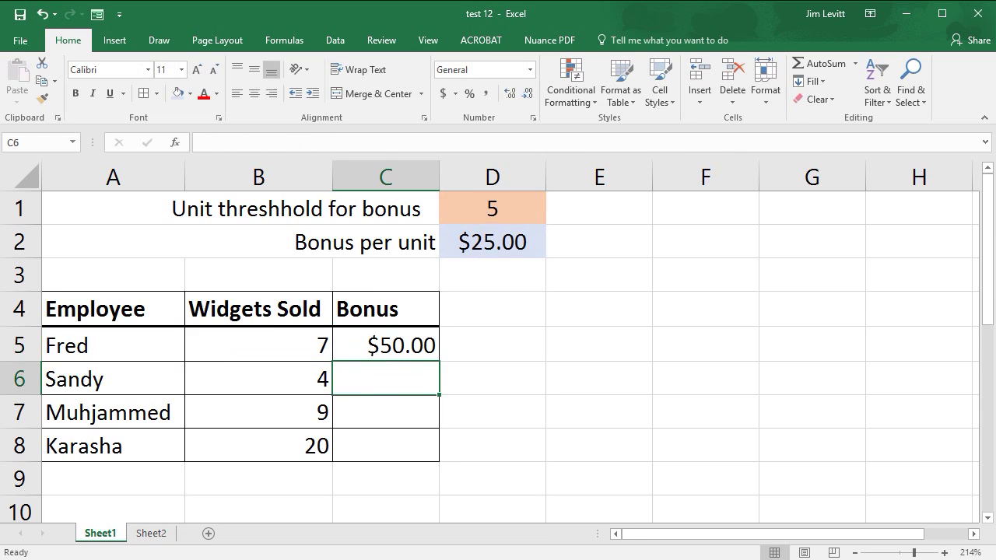
- Fill C5's IF formula down to C8, giving Sandy $0.00, then $100.00 and $375.00
{"action": "left_click", "coordinate": [410, 348]}
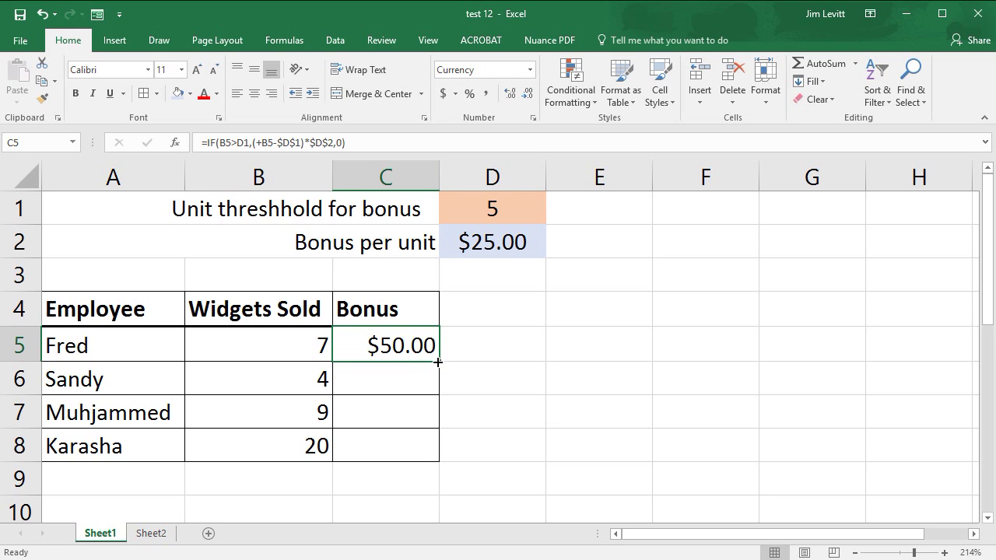
{"action": "left_click_drag", "start_coordinate": [440, 363], "coordinate": [433, 468]}
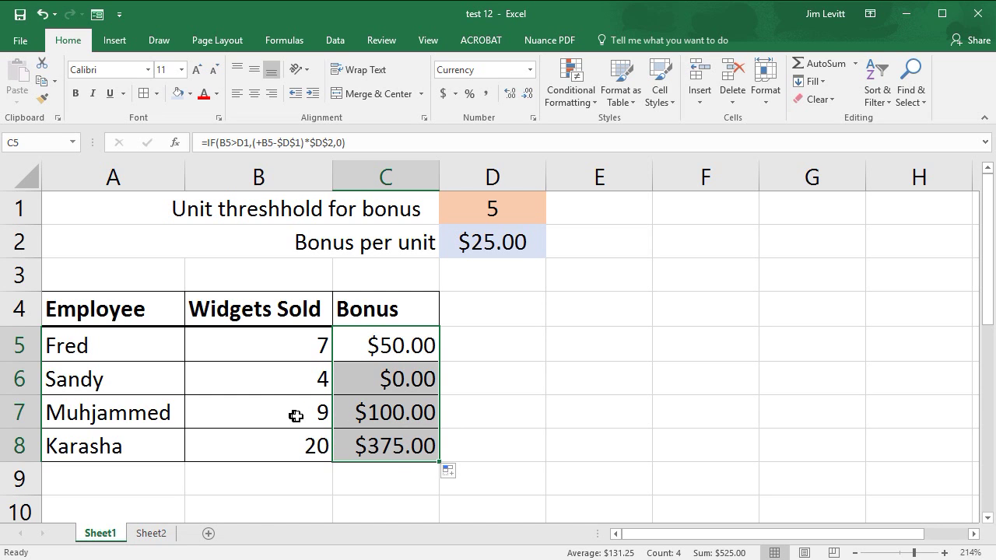
{"action": "left_click", "coordinate": [494, 209]}
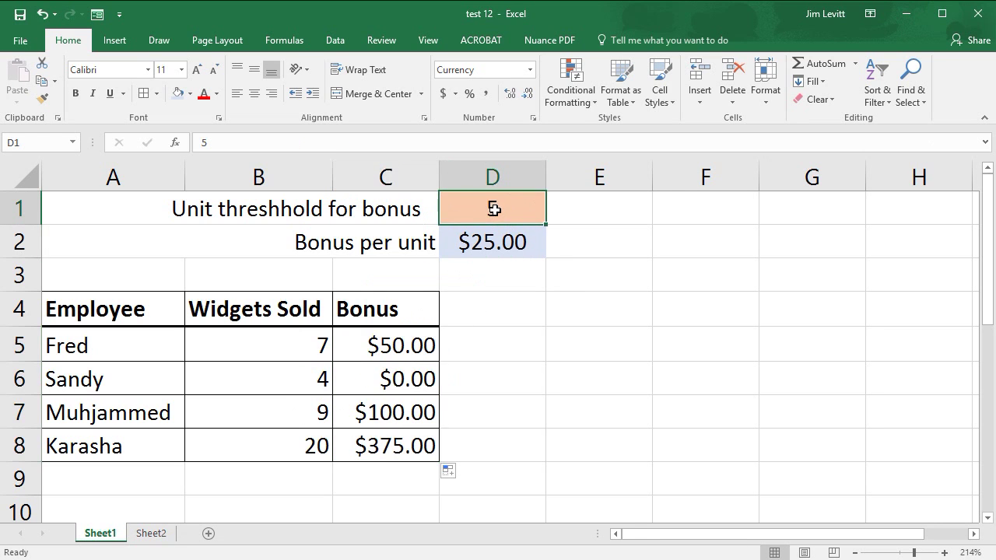
{"action": "type", "text": "15"}
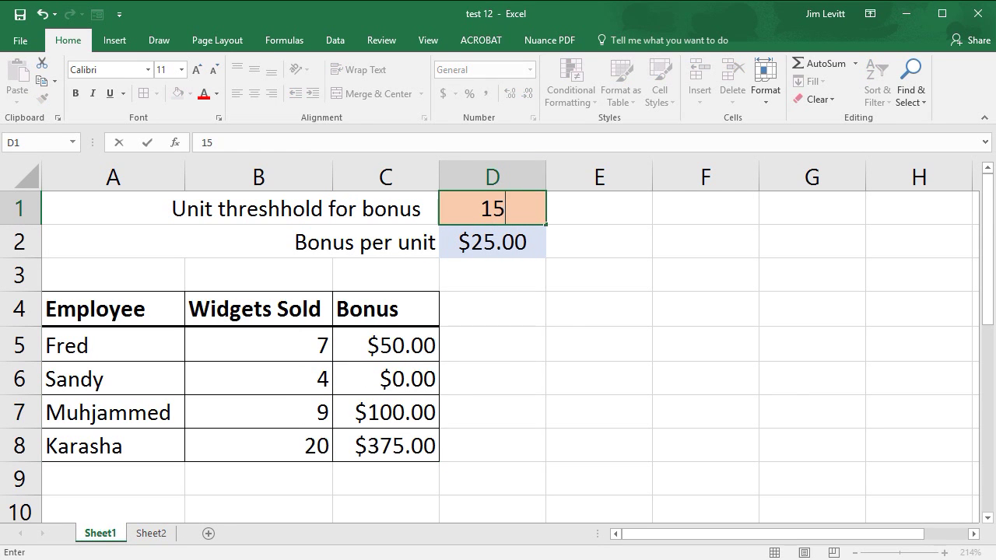
{"action": "key", "text": "Return"}
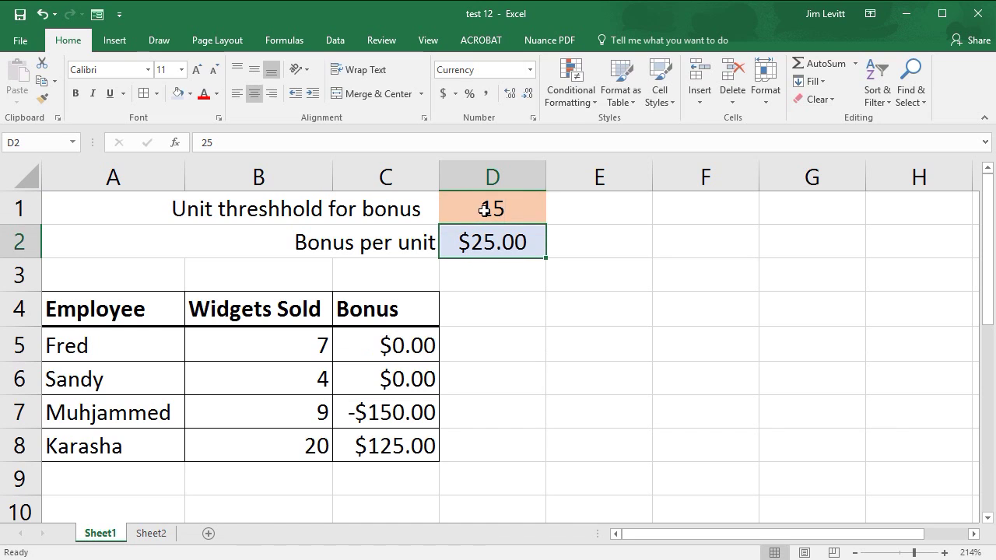
{"action": "left_click", "coordinate": [398, 348]}
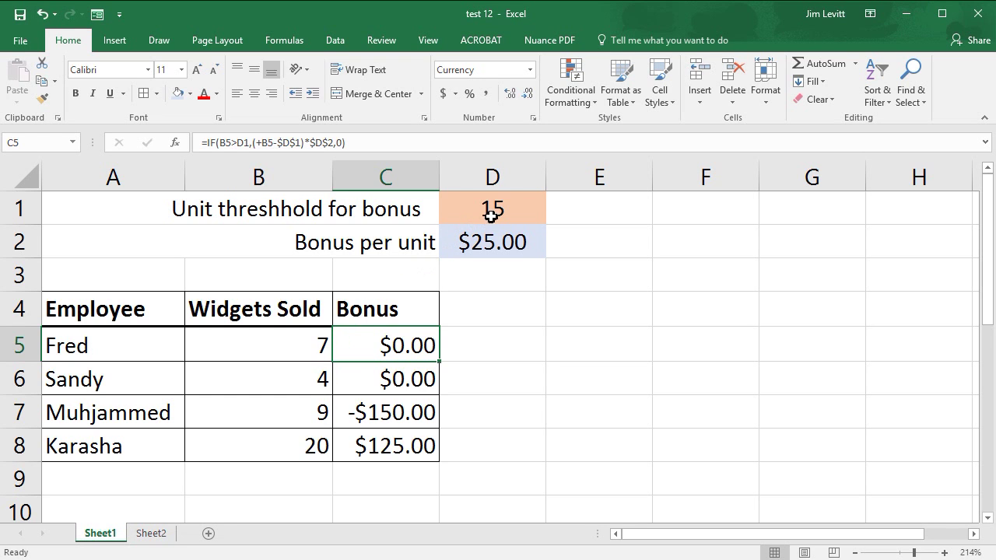
{"action": "left_click", "coordinate": [398, 378]}
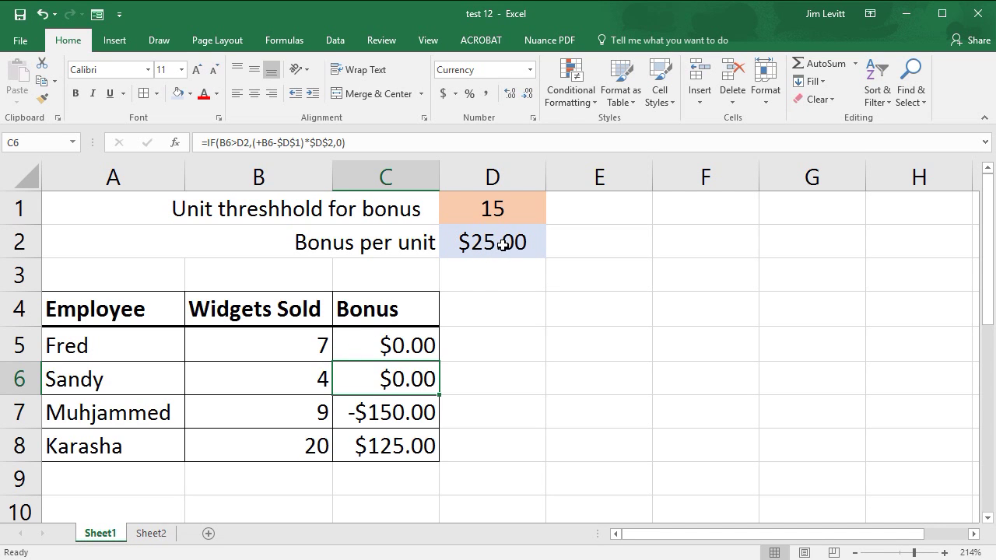
{"action": "left_click", "coordinate": [392, 344]}
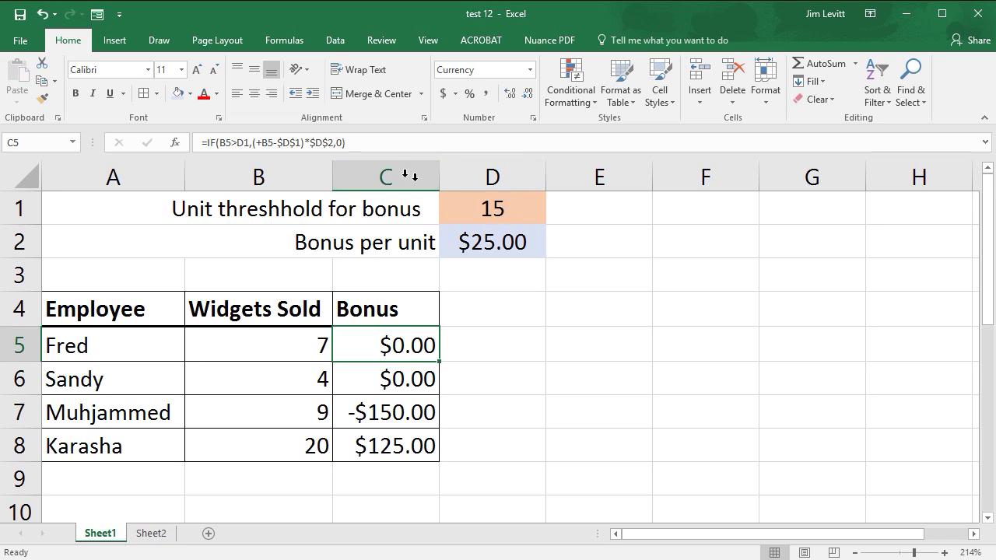
- Change C5's condition to use $D$1 and clear the bonus cells C6:C8
{"action": "left_click", "coordinate": [233, 142]}
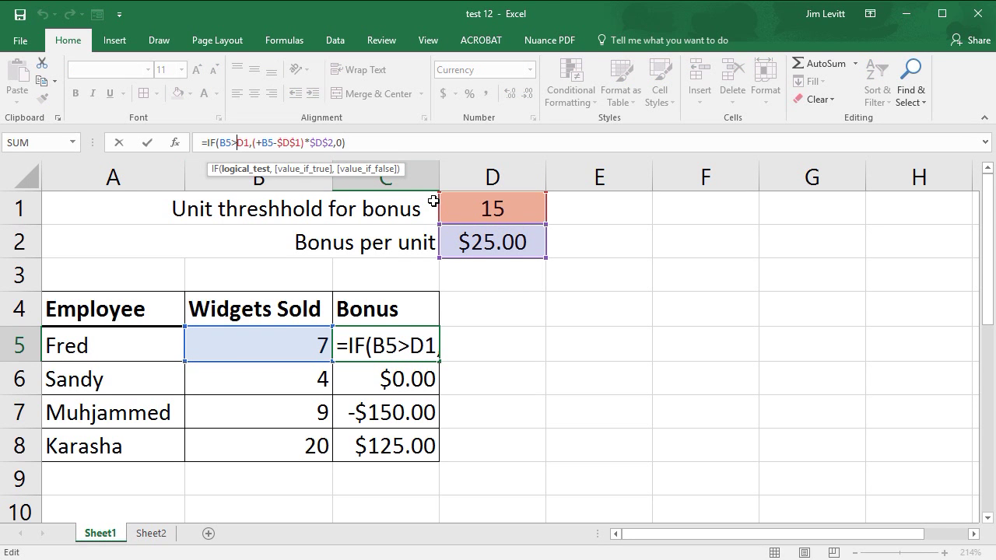
{"action": "type", "text": "$D"}
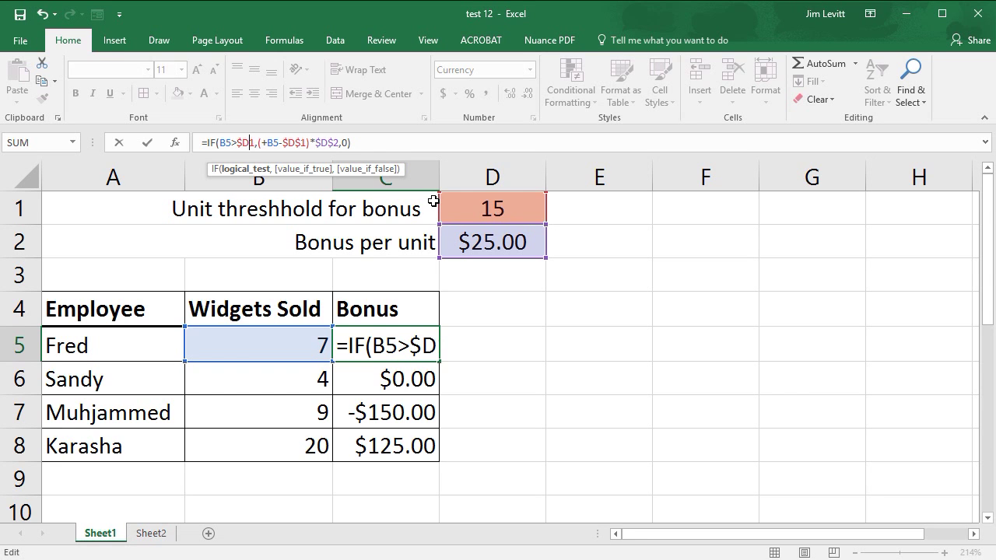
{"action": "type", "text": "$"}
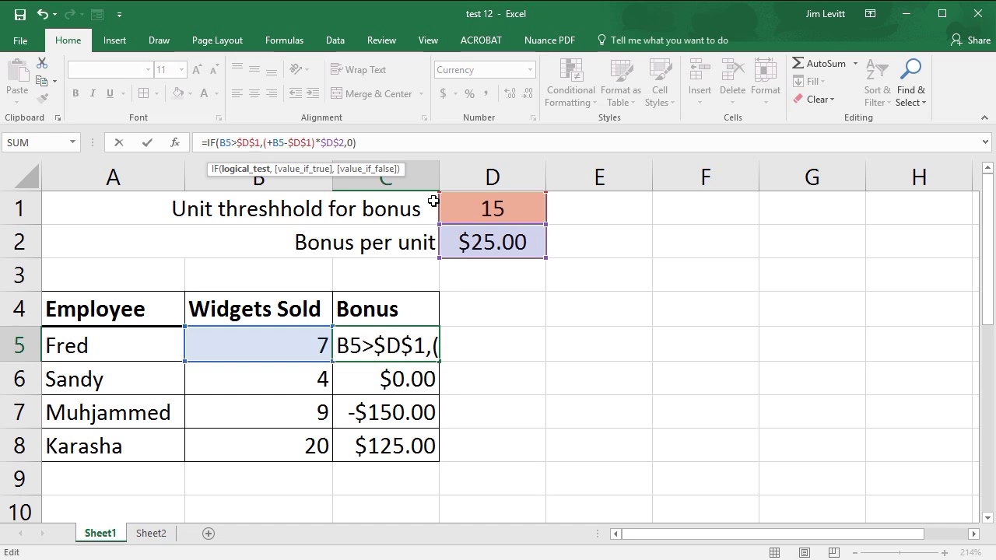
{"action": "key", "text": "Return"}
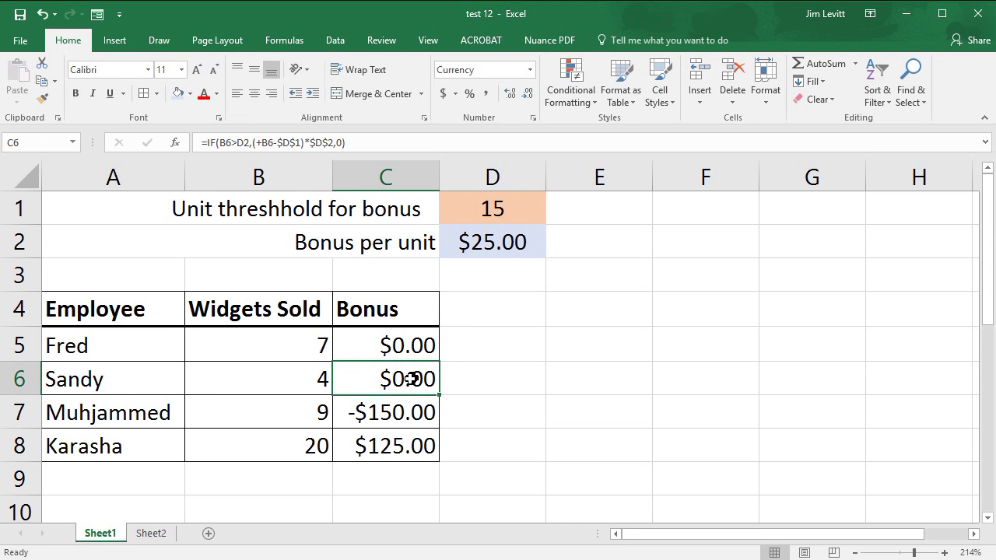
{"action": "left_click_drag", "start_coordinate": [410, 379], "coordinate": [403, 441]}
{"action": "key", "text": "Delete"}
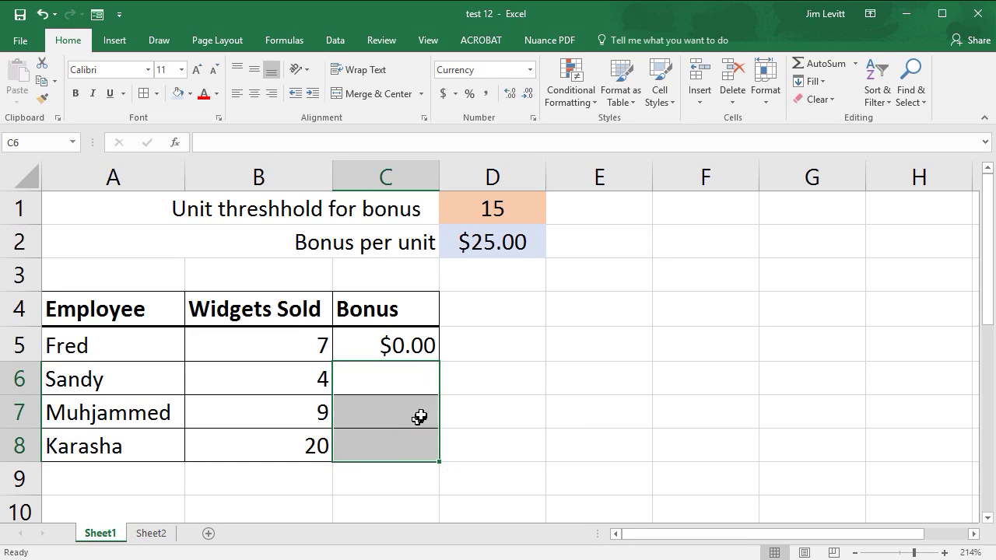
- Lower the threshold in D1 to 5 so Fred's bonus shows $50.00
{"action": "left_click", "coordinate": [405, 342]}
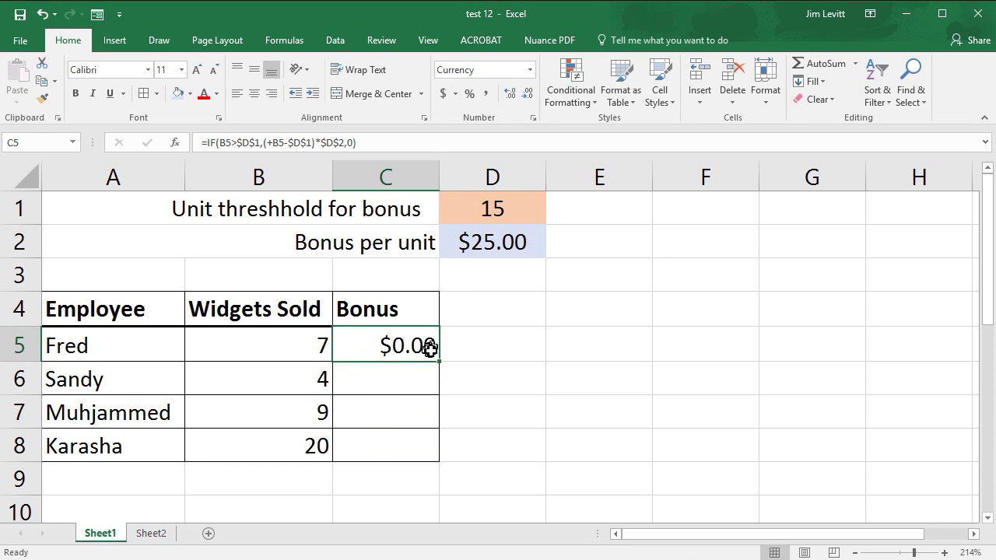
{"action": "left_click", "coordinate": [507, 208]}
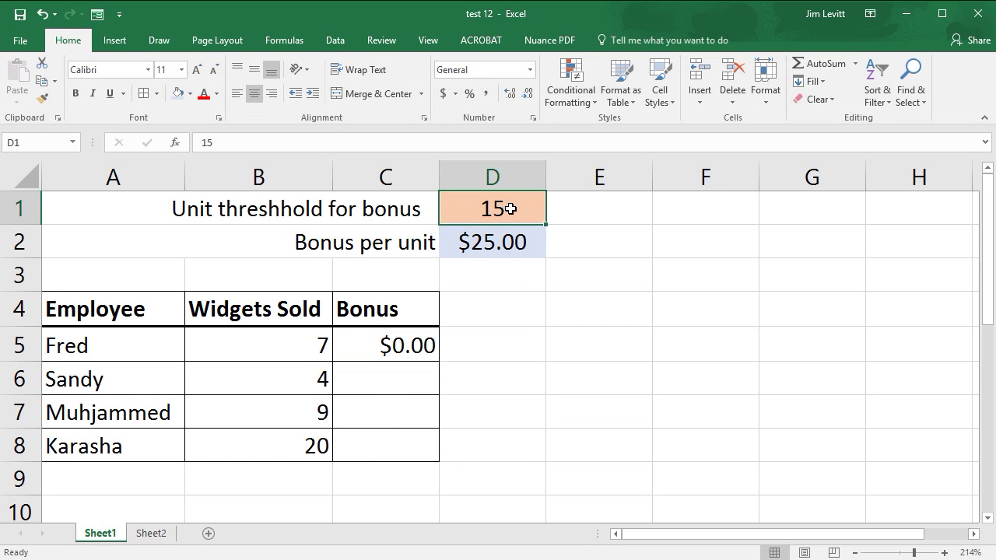
{"action": "type", "text": "5"}
{"action": "key", "text": "Return"}
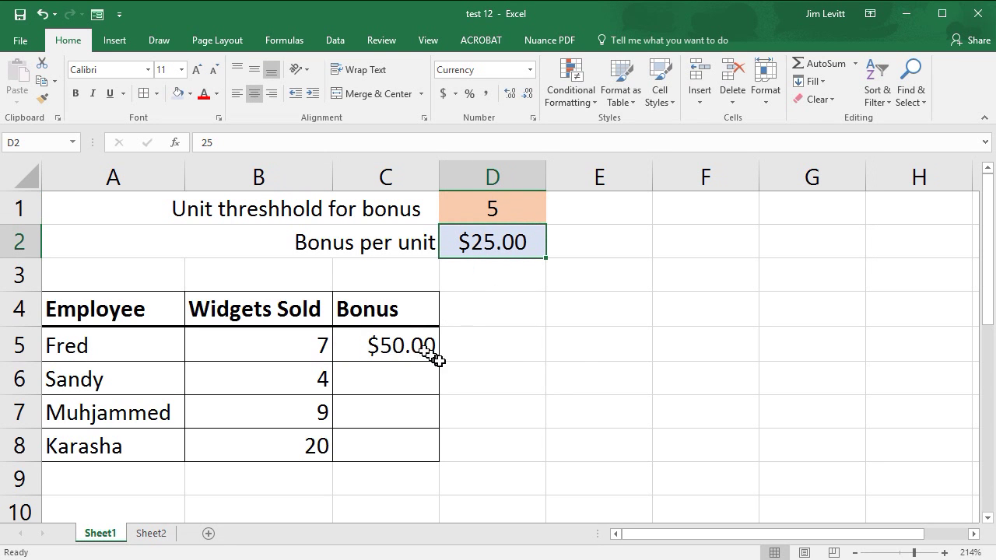
{"action": "left_click", "coordinate": [395, 344]}
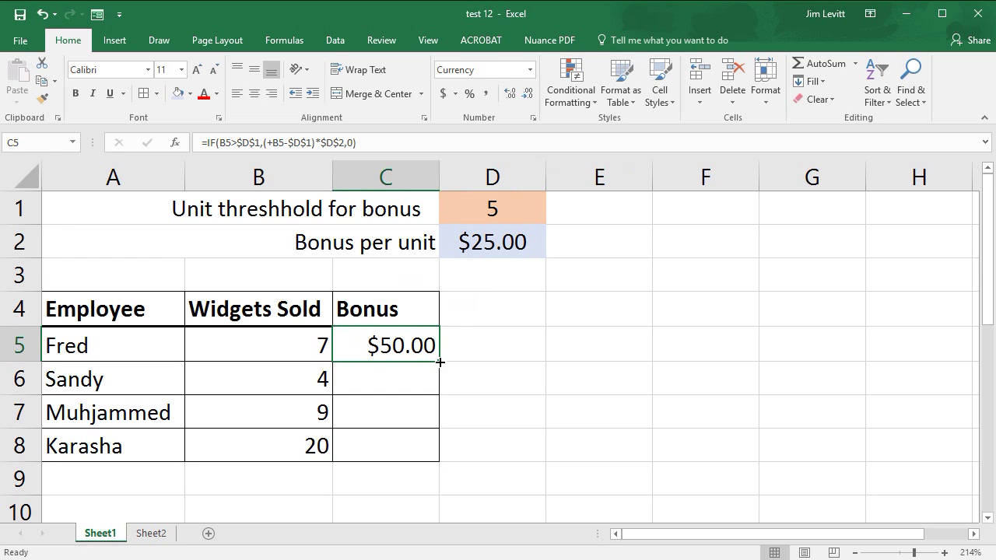
- Fill C5's formula to C8 and set the threshold to 15, giving $0.00, $0.00, $0.00, $125.00
{"action": "left_click_drag", "start_coordinate": [439, 361], "coordinate": [432, 455]}
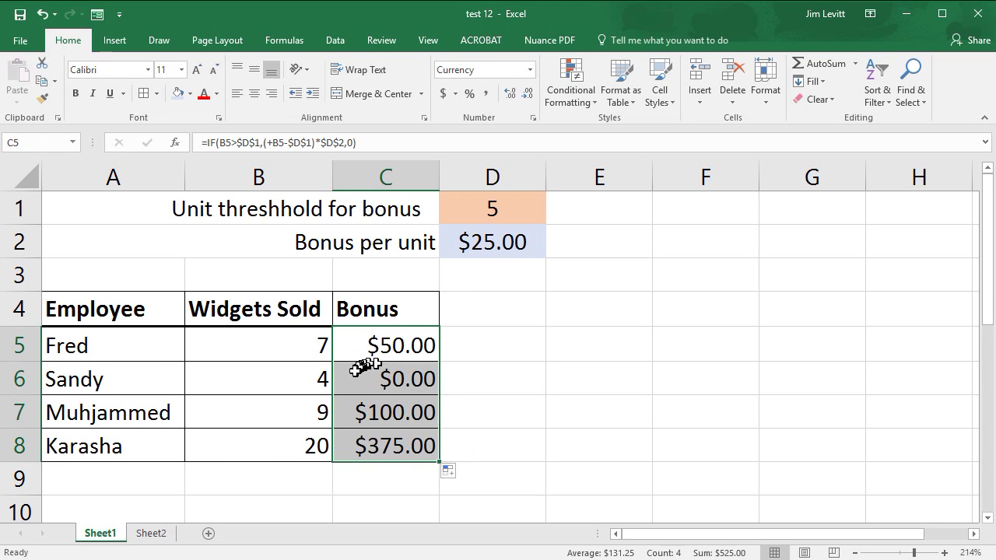
{"action": "left_click", "coordinate": [490, 204]}
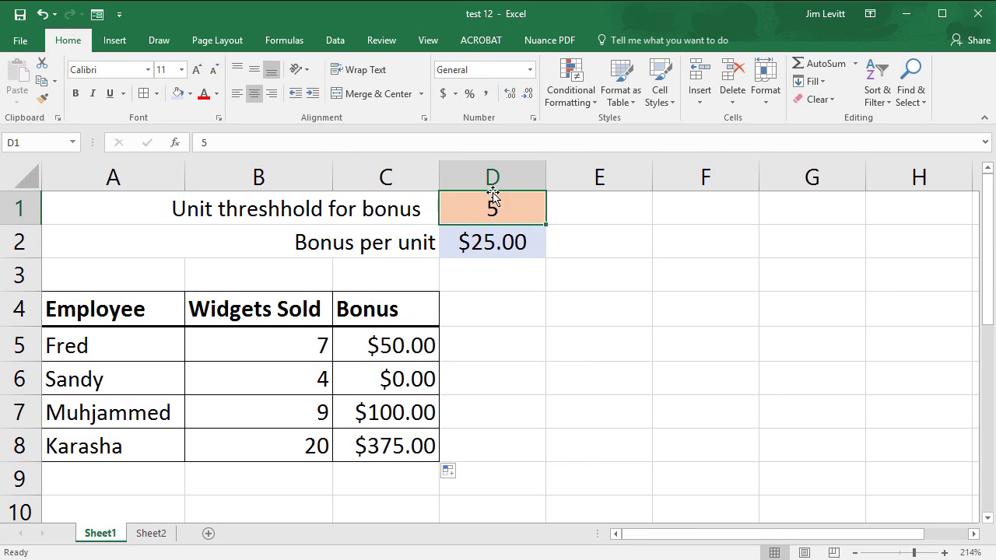
{"action": "type", "text": "15"}
{"action": "key", "text": "Return"}
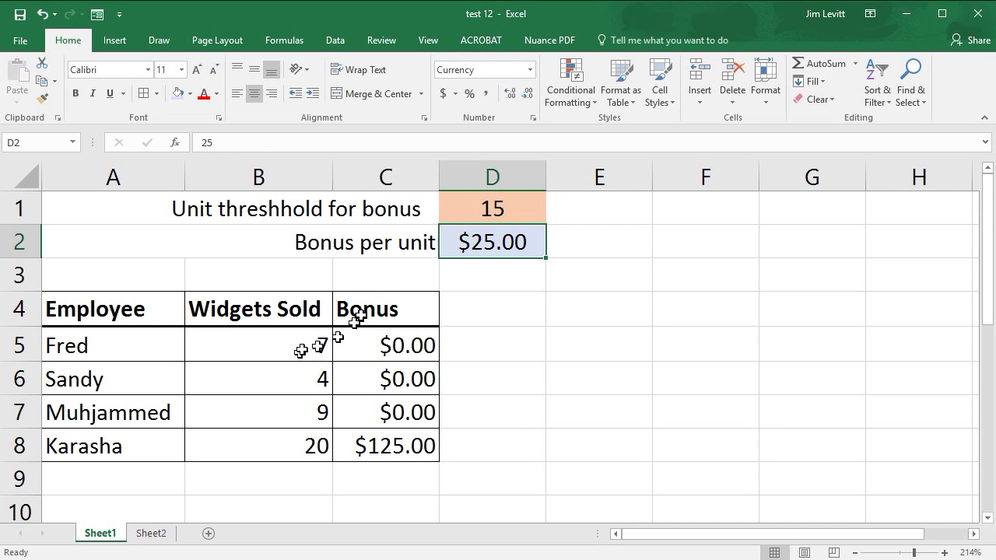
{"action": "left_click", "coordinate": [386, 349]}
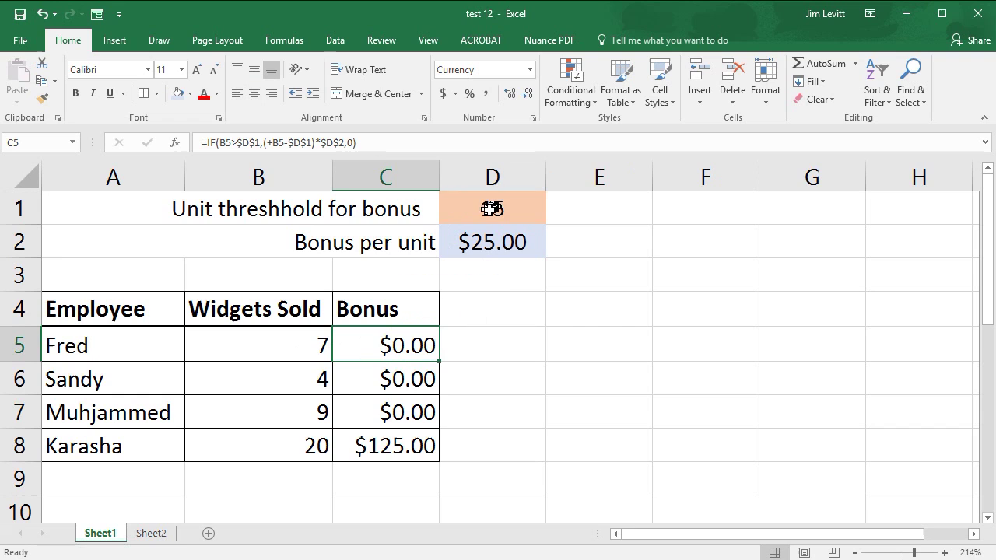